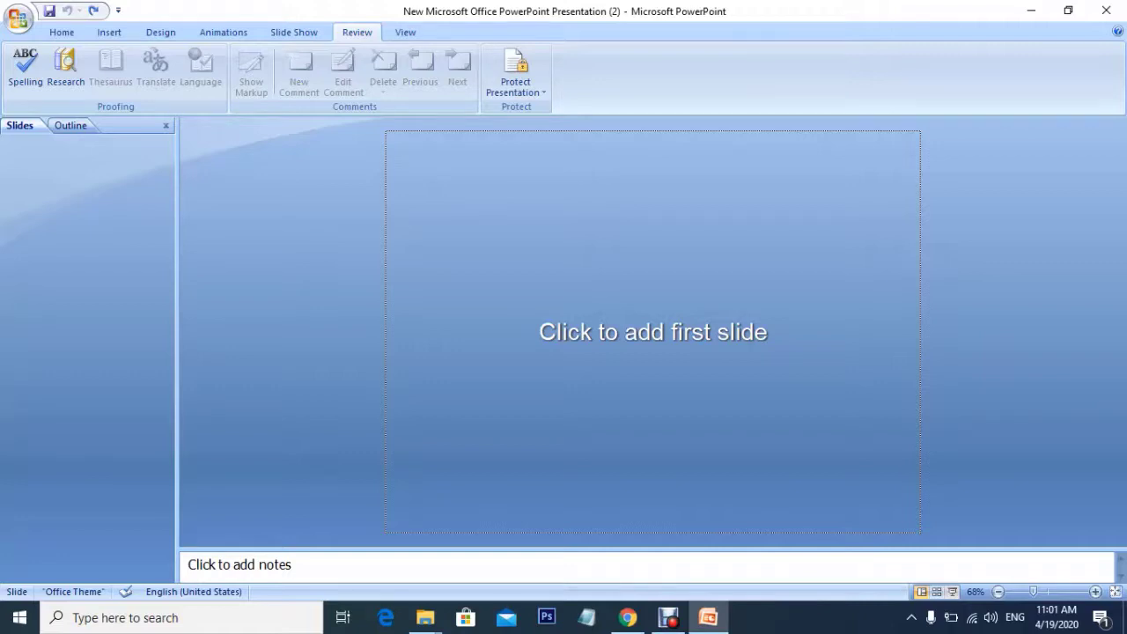
Add a title slide with the title 'Input dvices', keeping the misspelling
key(ctrl+m)
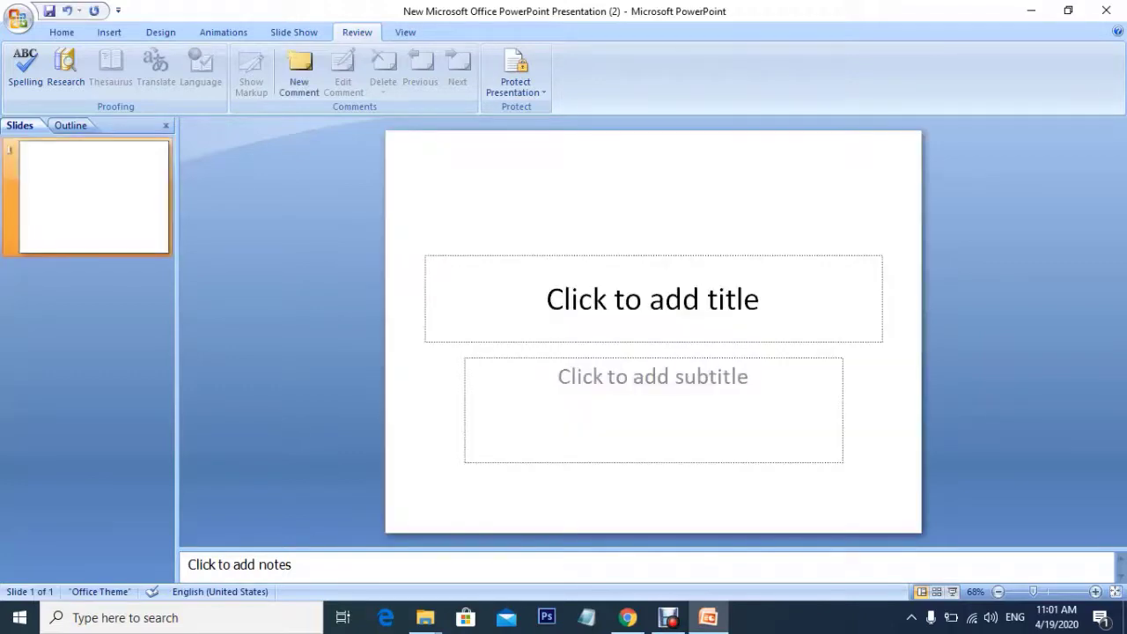
key(ctrl+Return)
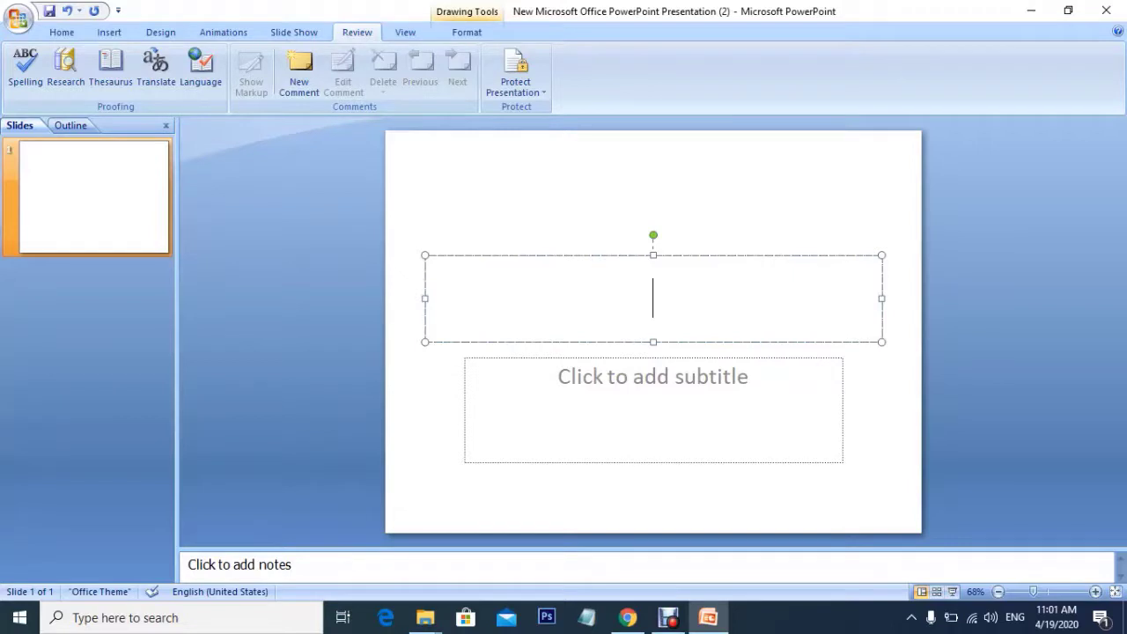
text(in)
text(put )
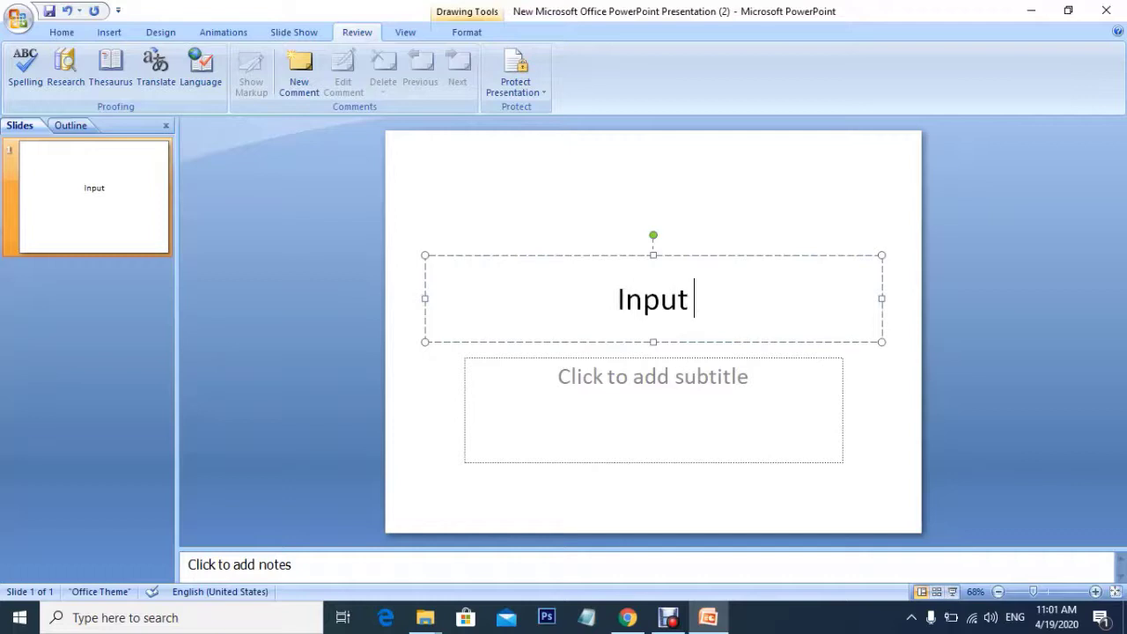
text(d)
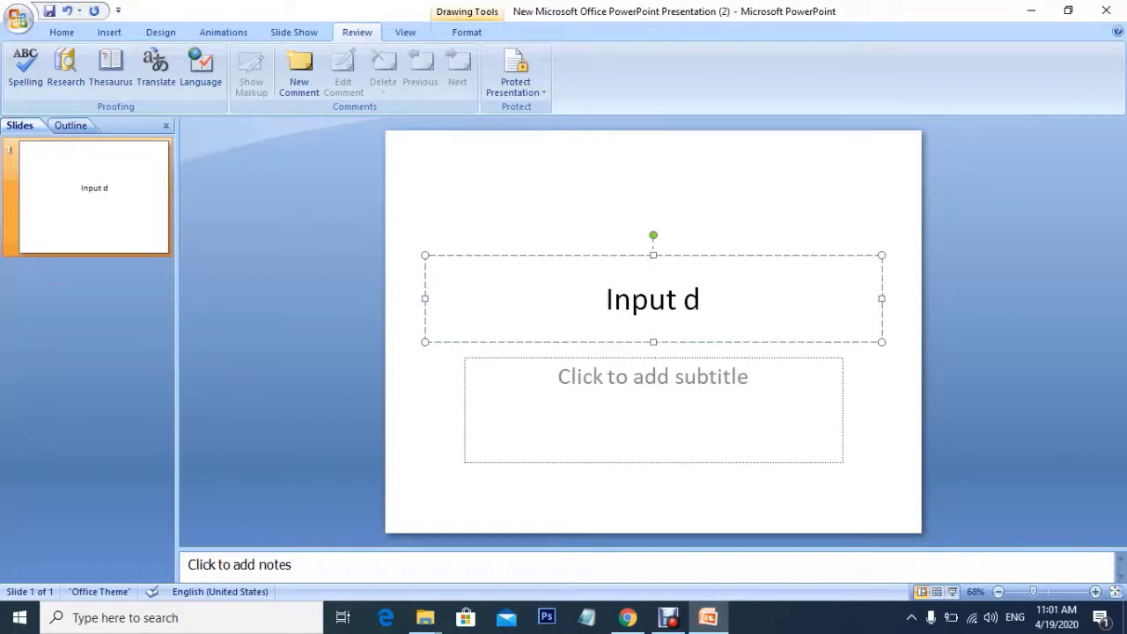
text(vice)
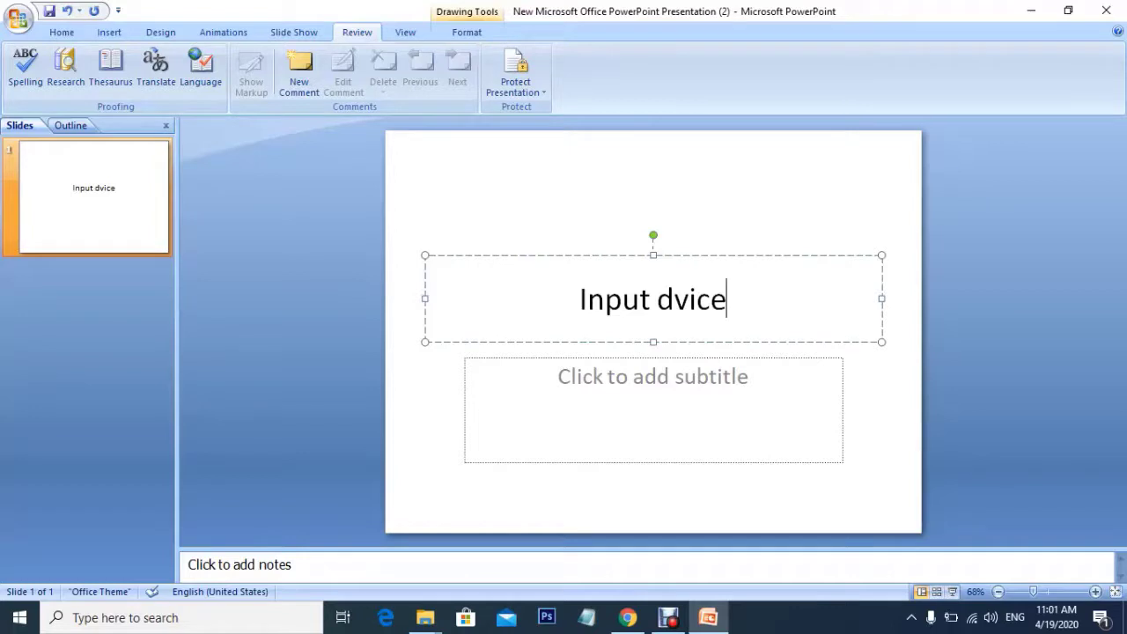
text(s)
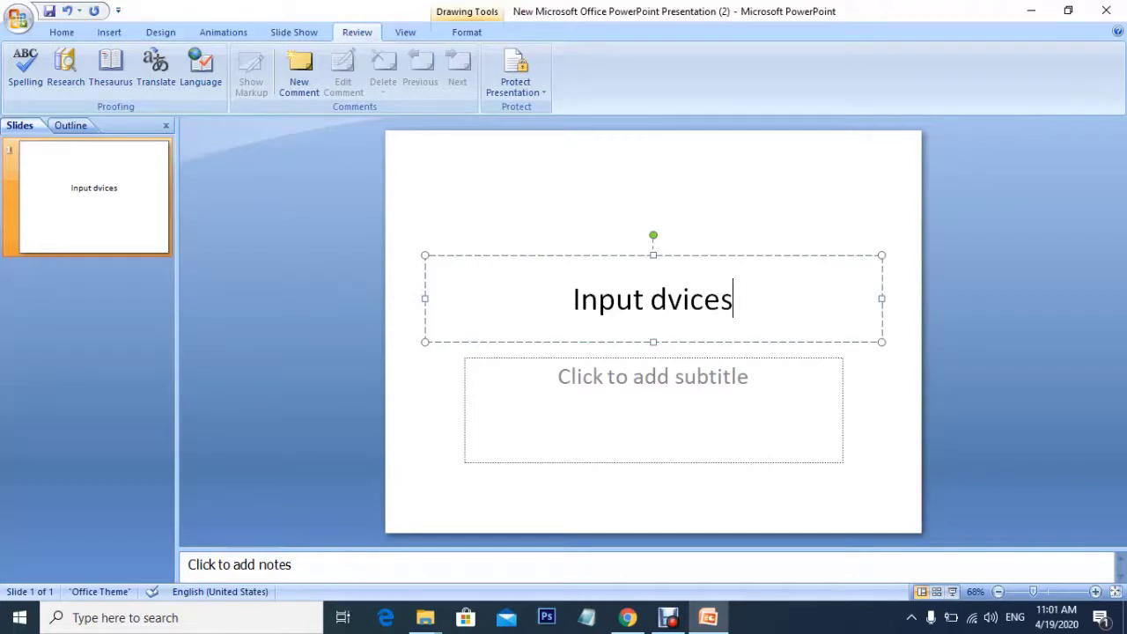
key(Escape)
key(Escape)
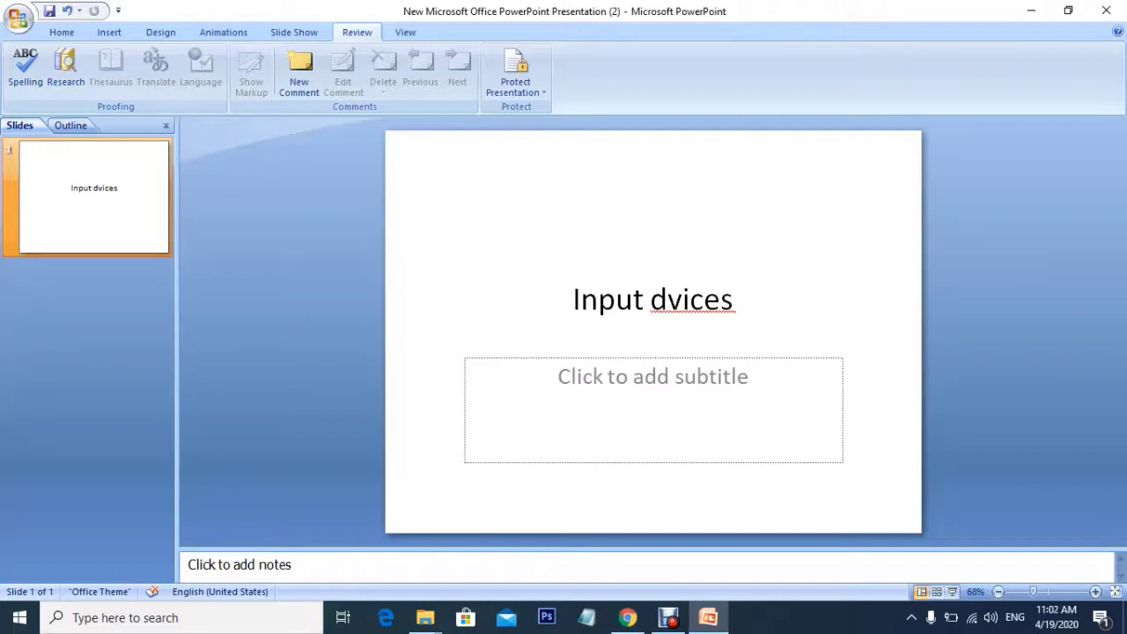
Run the spelling check and change 'dvices' to the suggested 'devices'
click(578, 317)
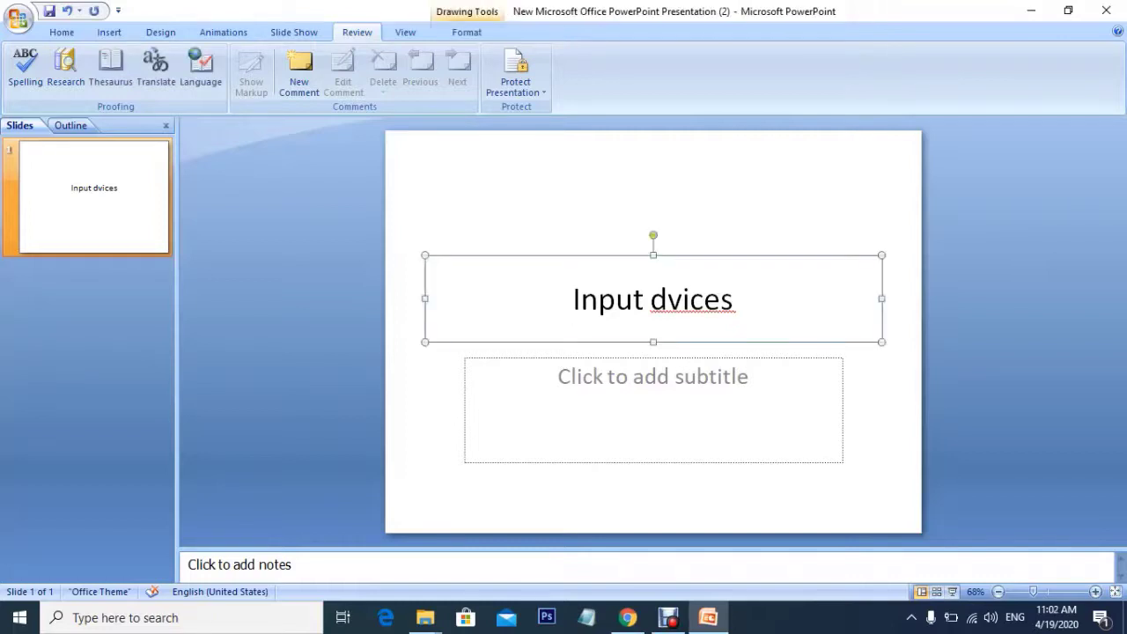
key(Escape)
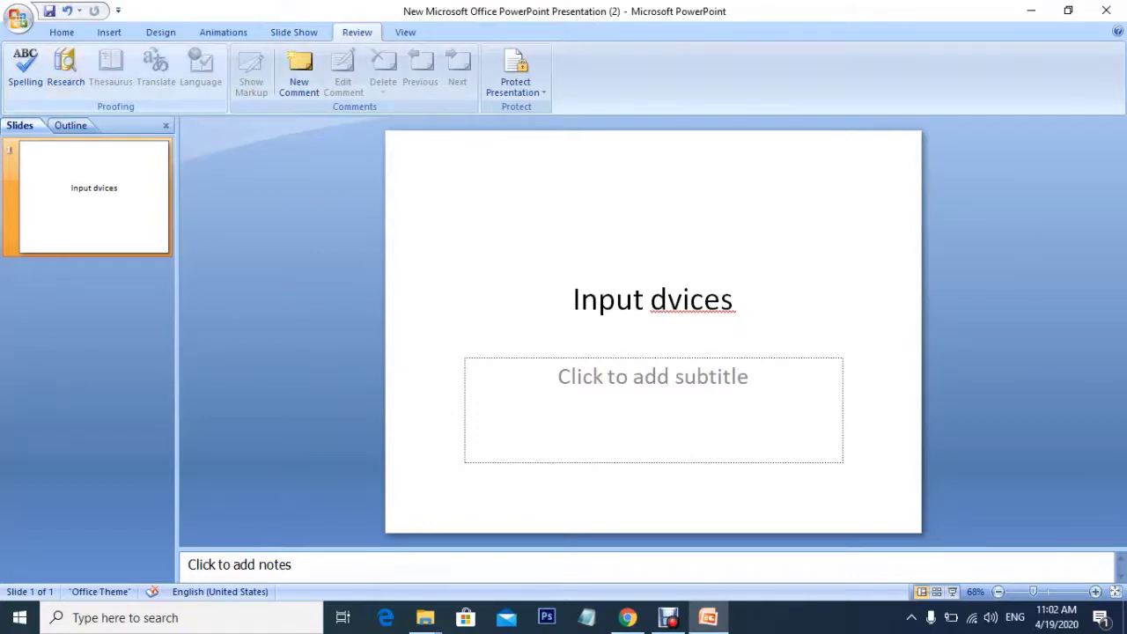
click(26, 69)
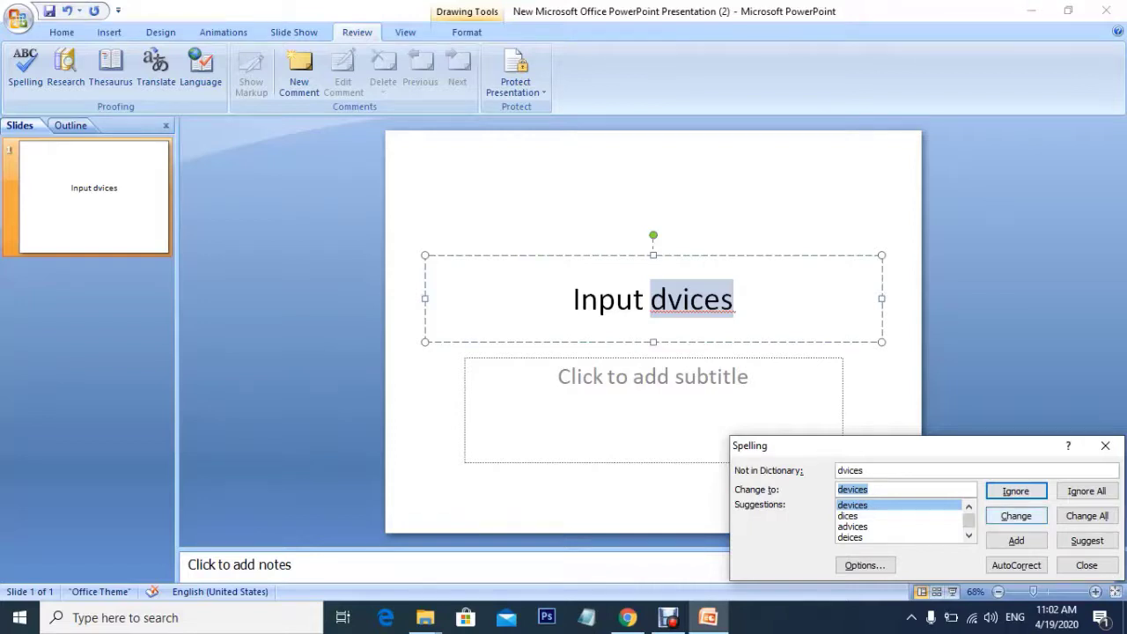
click(1016, 515)
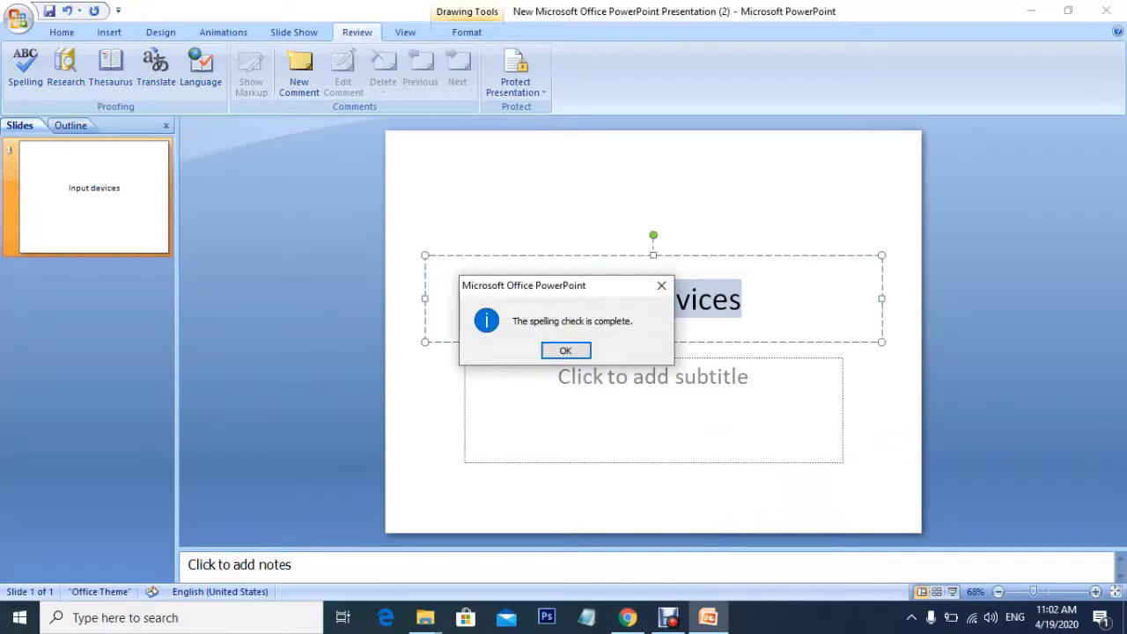
key(Return)
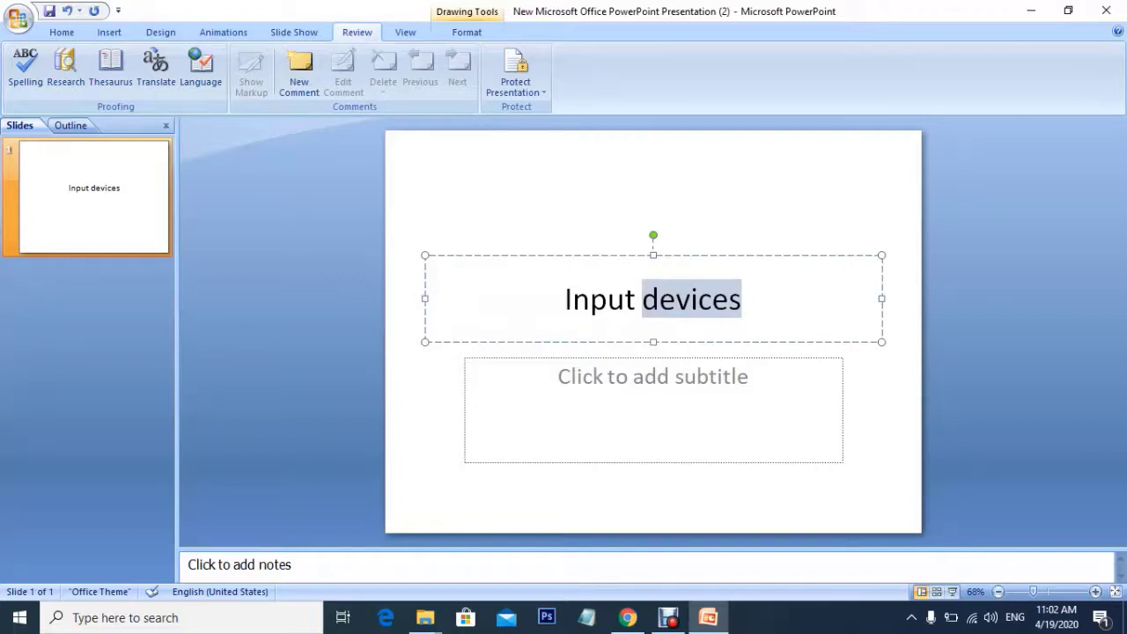
Undo the correction, then fix 'dvices' to 'devices' using the right-click suggestion
key(ctrl+z)
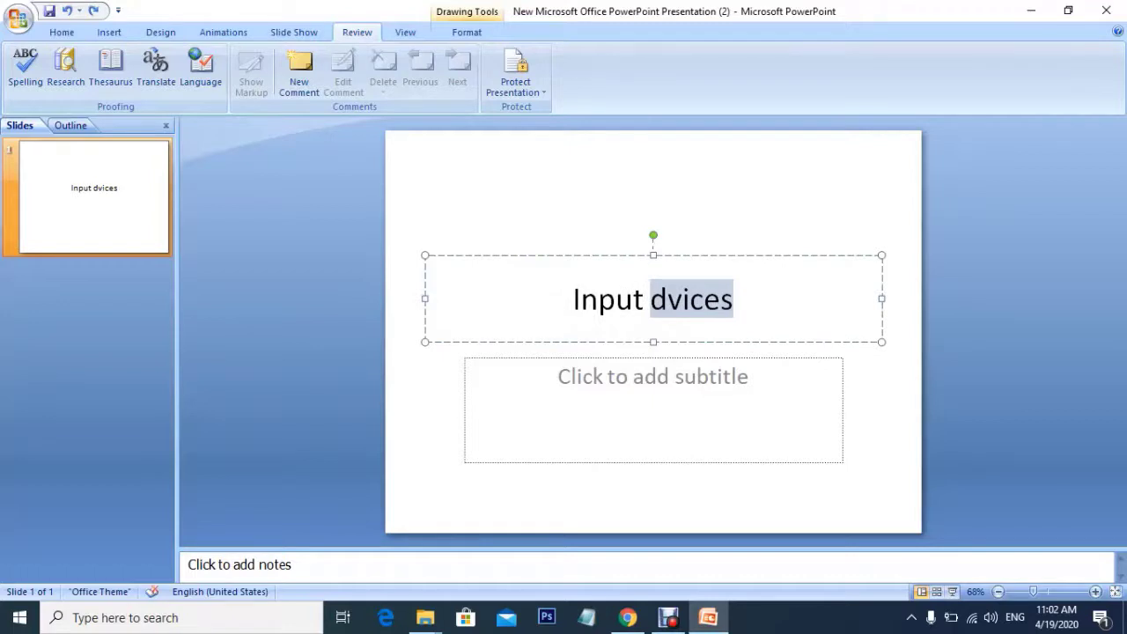
key(Escape)
key(Escape)
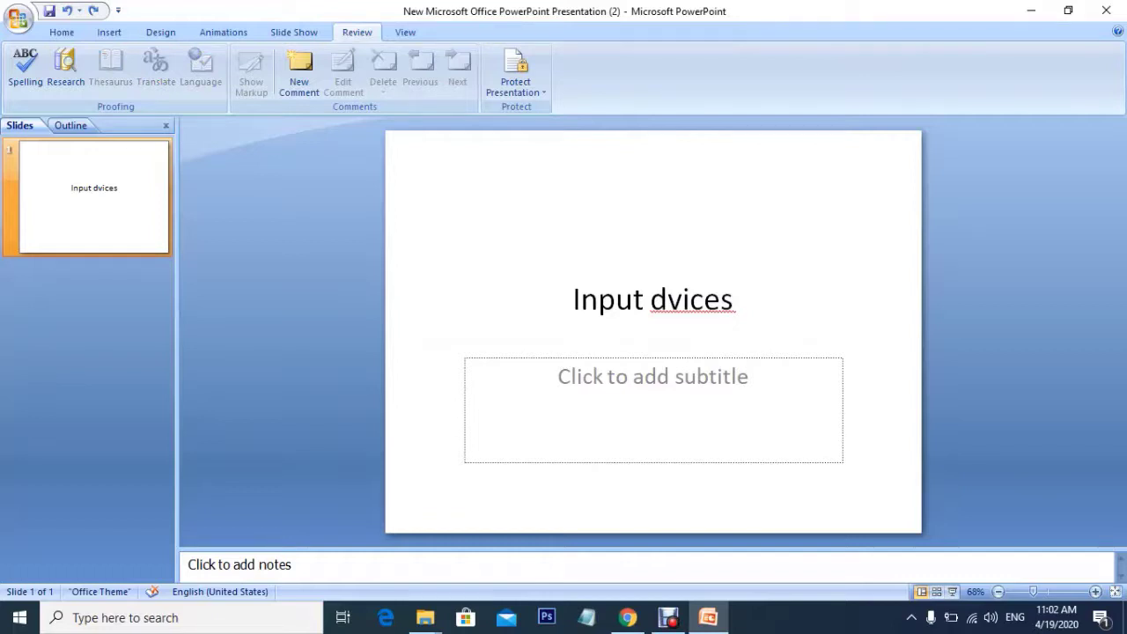
right_click(687, 304)
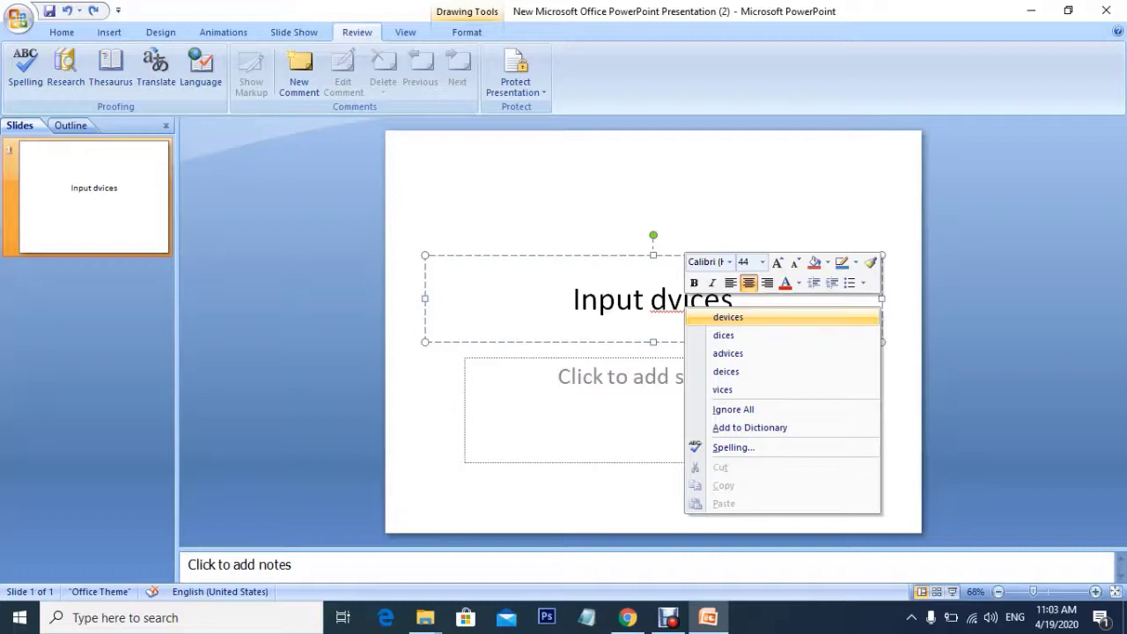
key(Return)
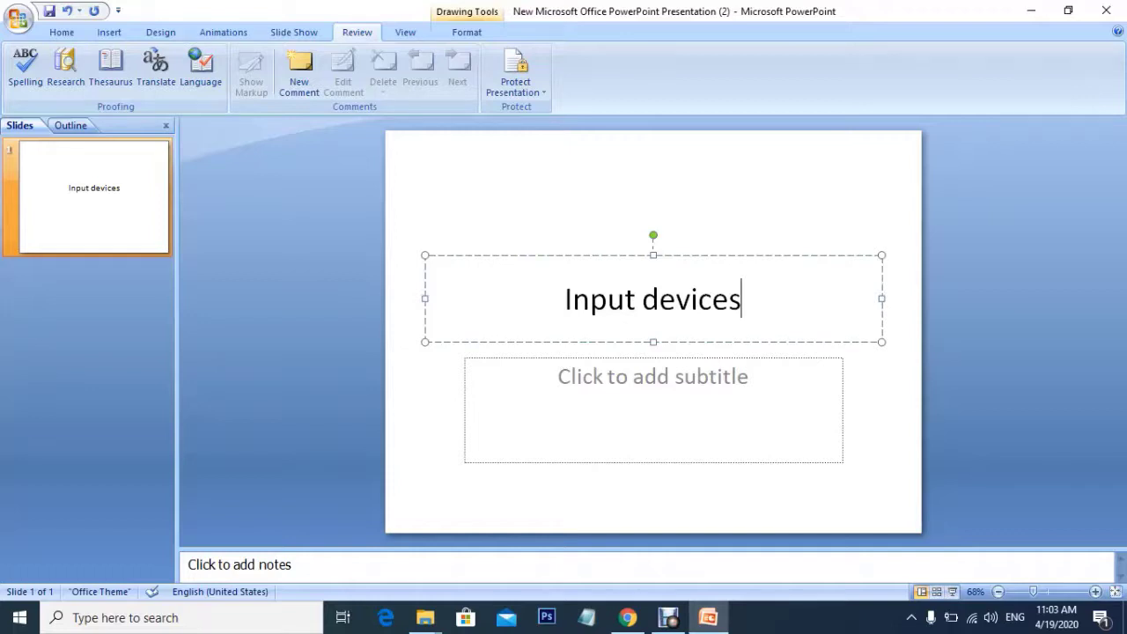
Type 'Keyboard' and 'Mouse' on two separate lines in the subtitle placeholder
key(ctrl+Return)
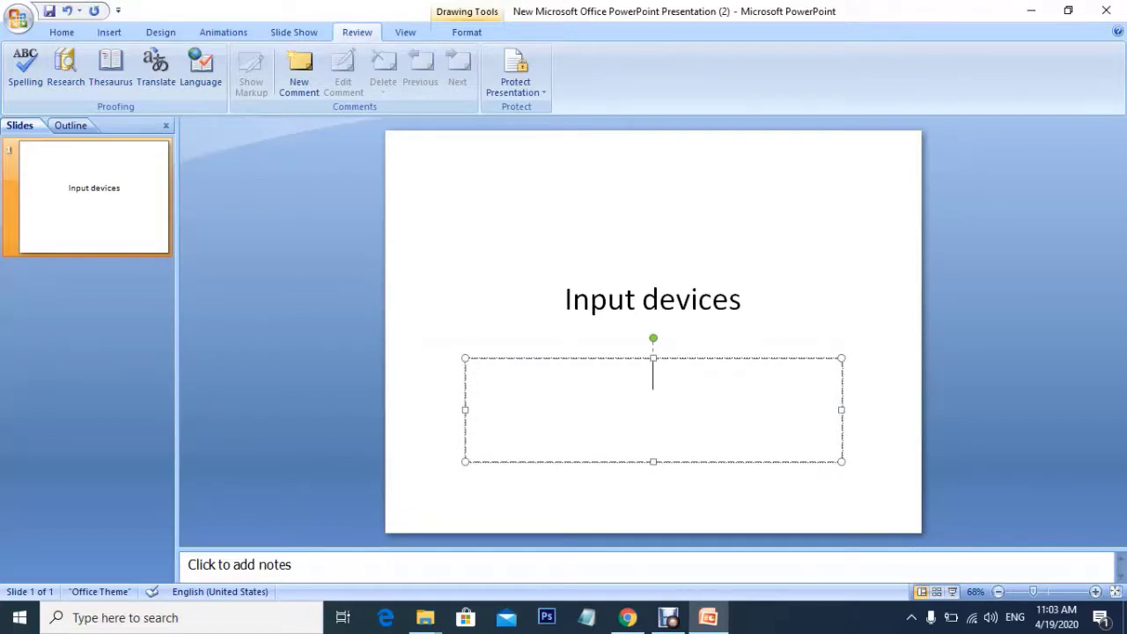
text(K)
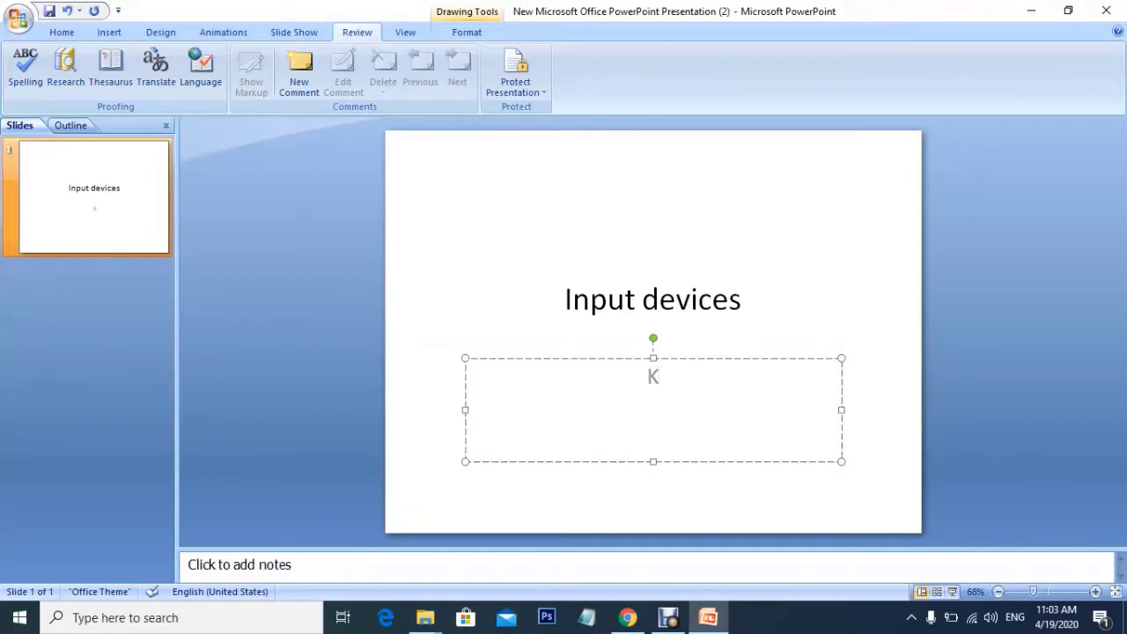
text(eybo)
text(ard)
key(Return)
text(M)
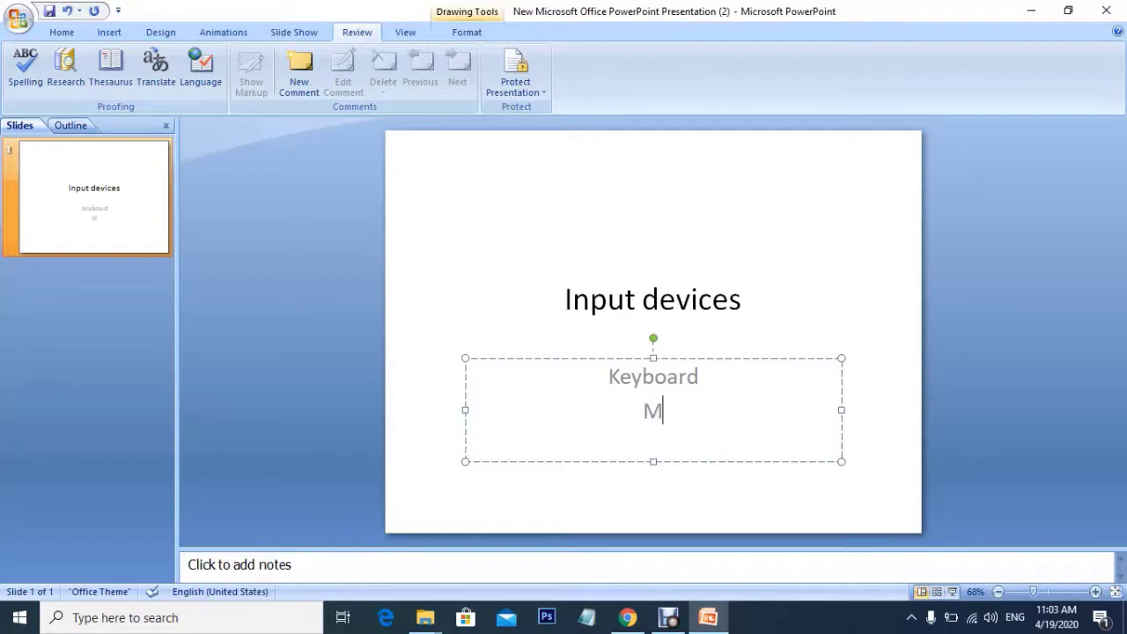
text(ouse)
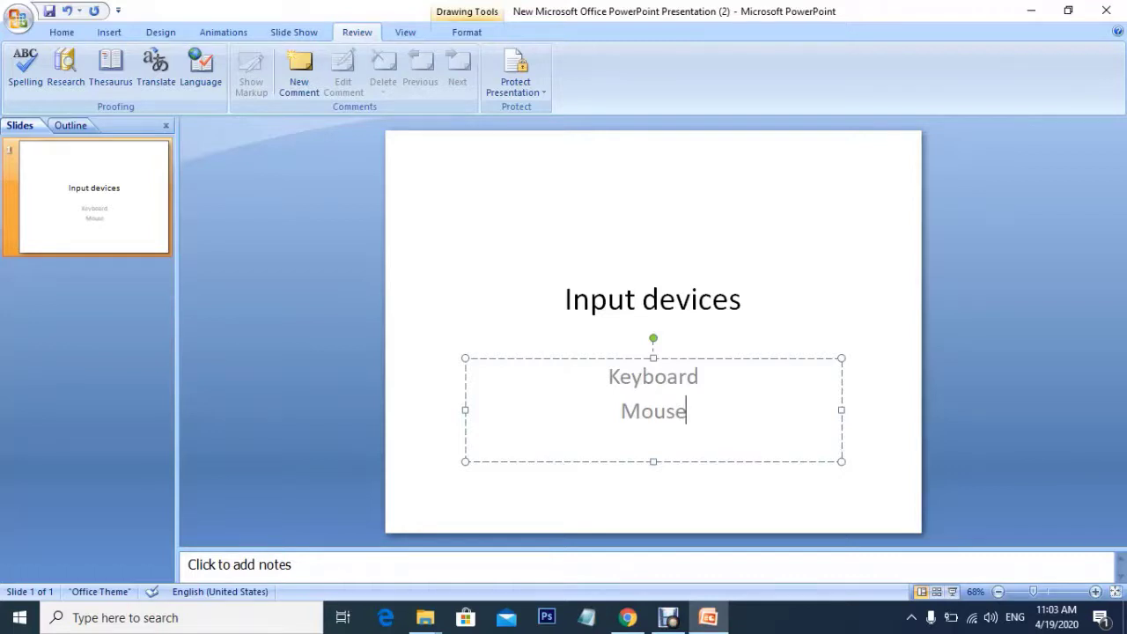
Apply filled square bullets to the Keyboard and Mouse subtitle lines
click(62, 32)
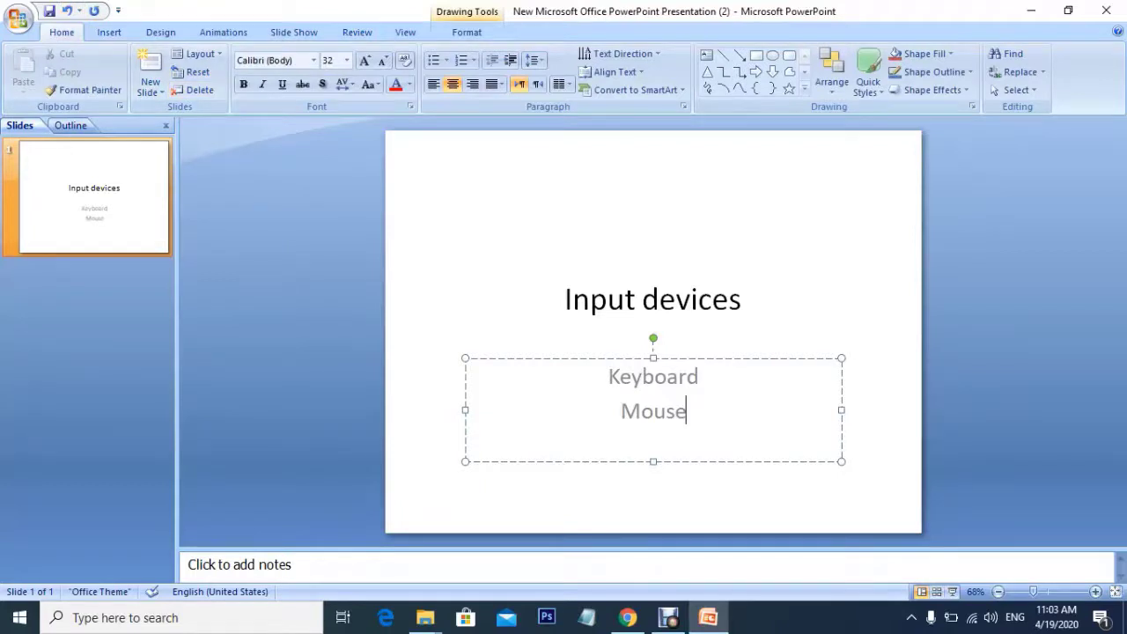
key(ctrl+a)
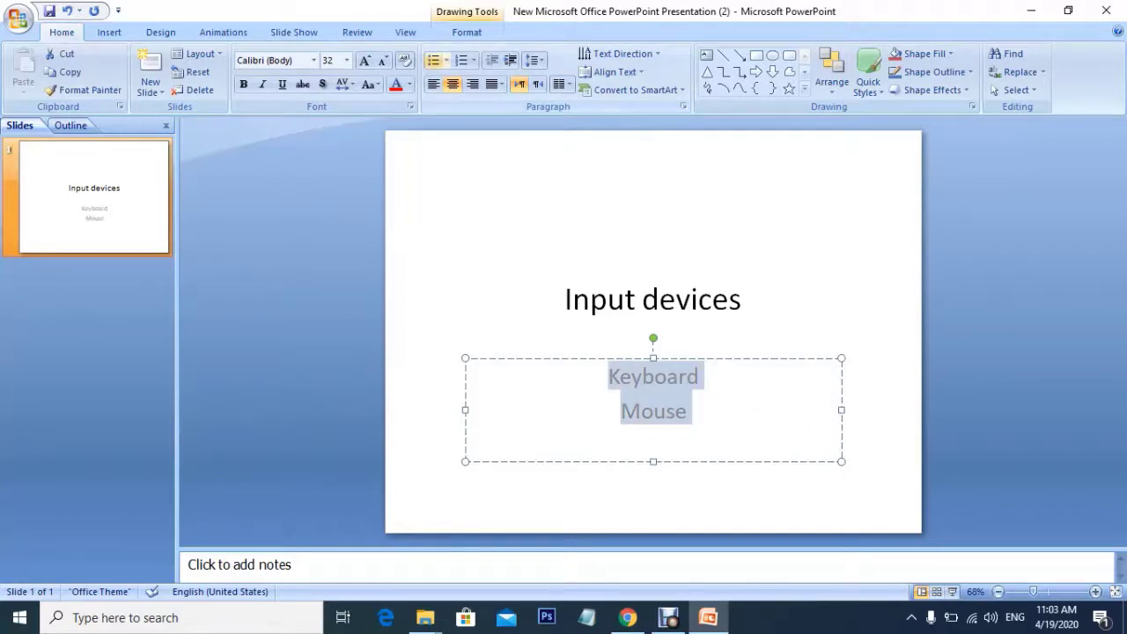
click(433, 60)
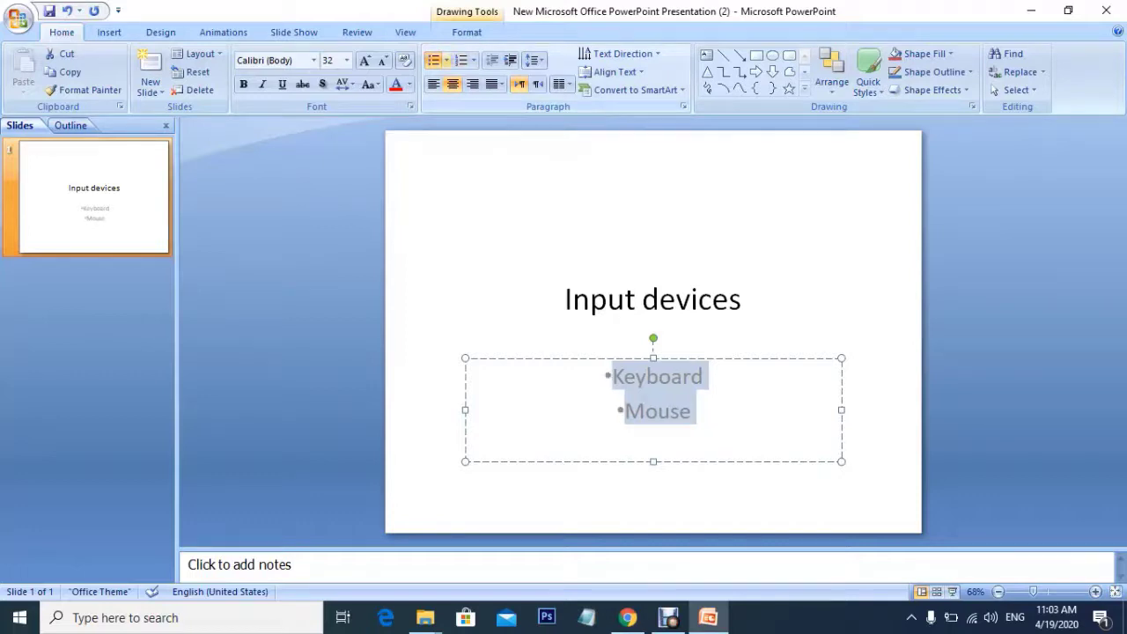
click(447, 60)
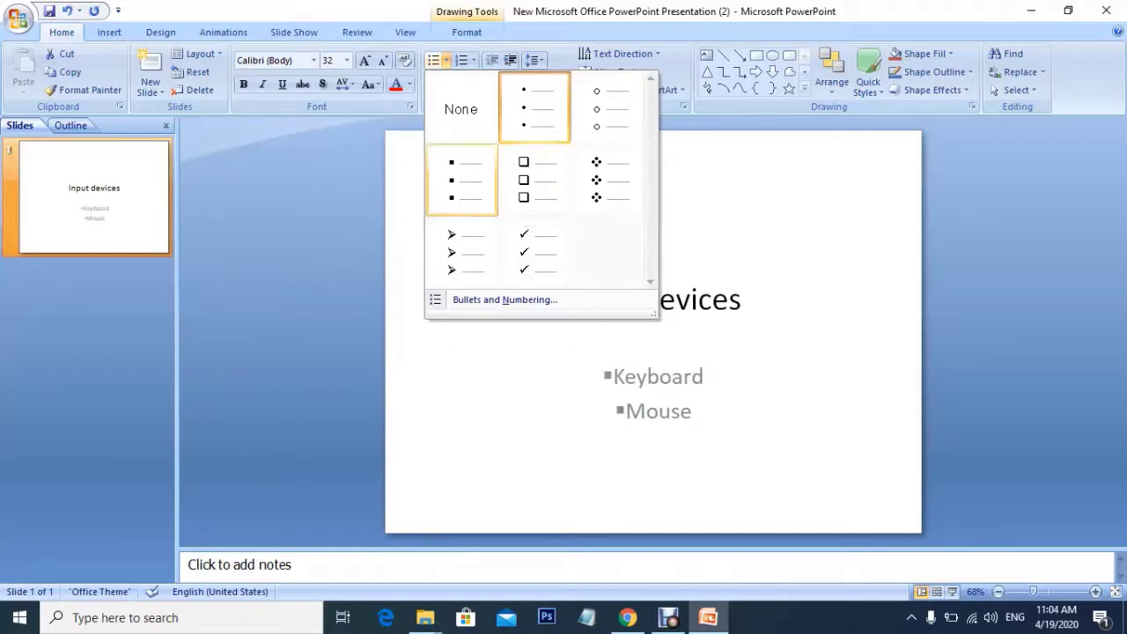
click(461, 179)
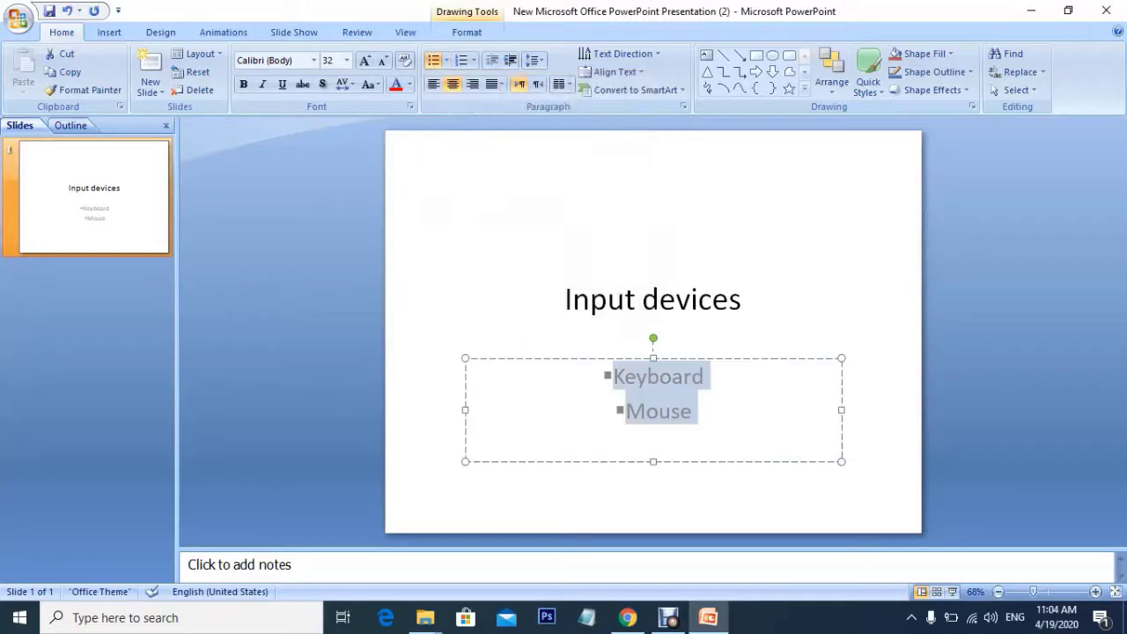
key(Escape)
key(Escape)
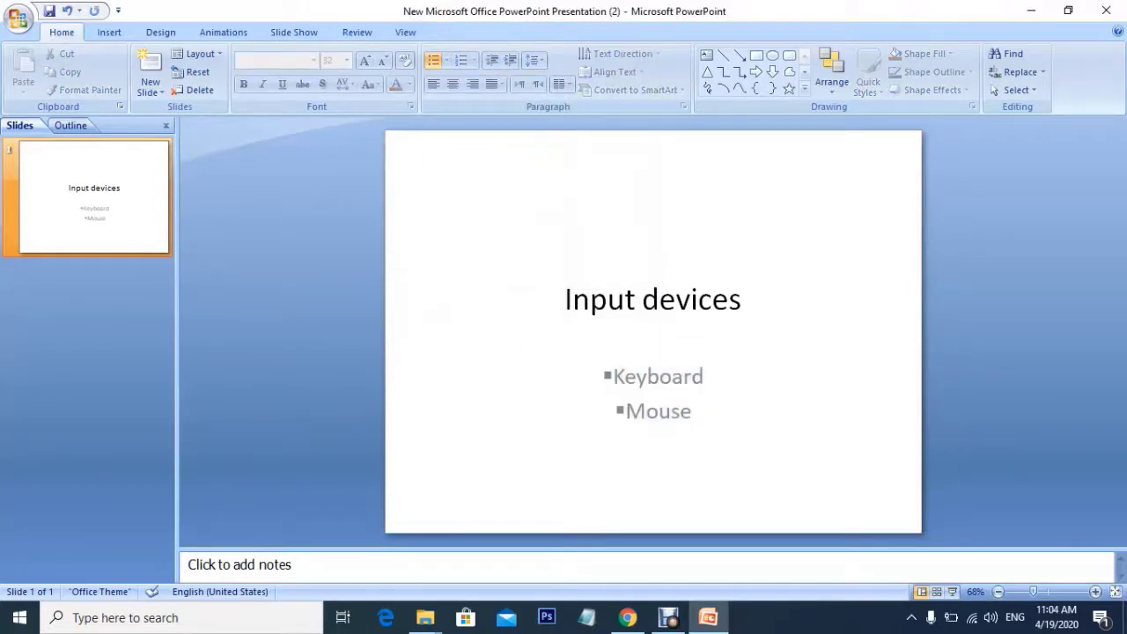
Try left-aligning both bulleted lines, then return them to centred alignment
double_click(659, 376)
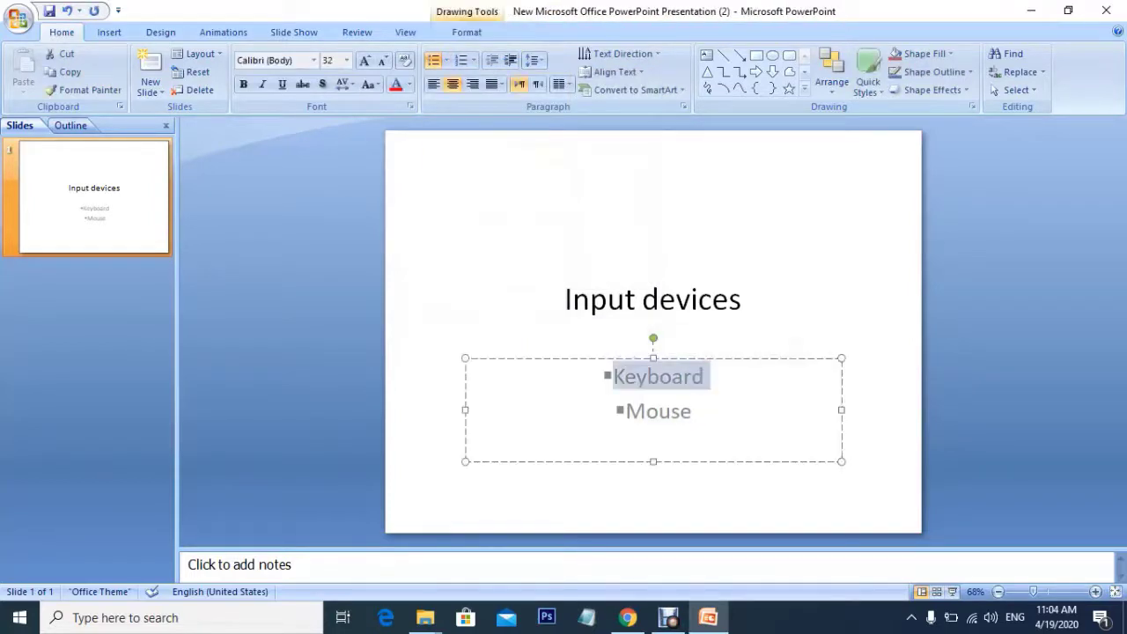
key(Down)
key(shift+Home)
key(shift+Up)
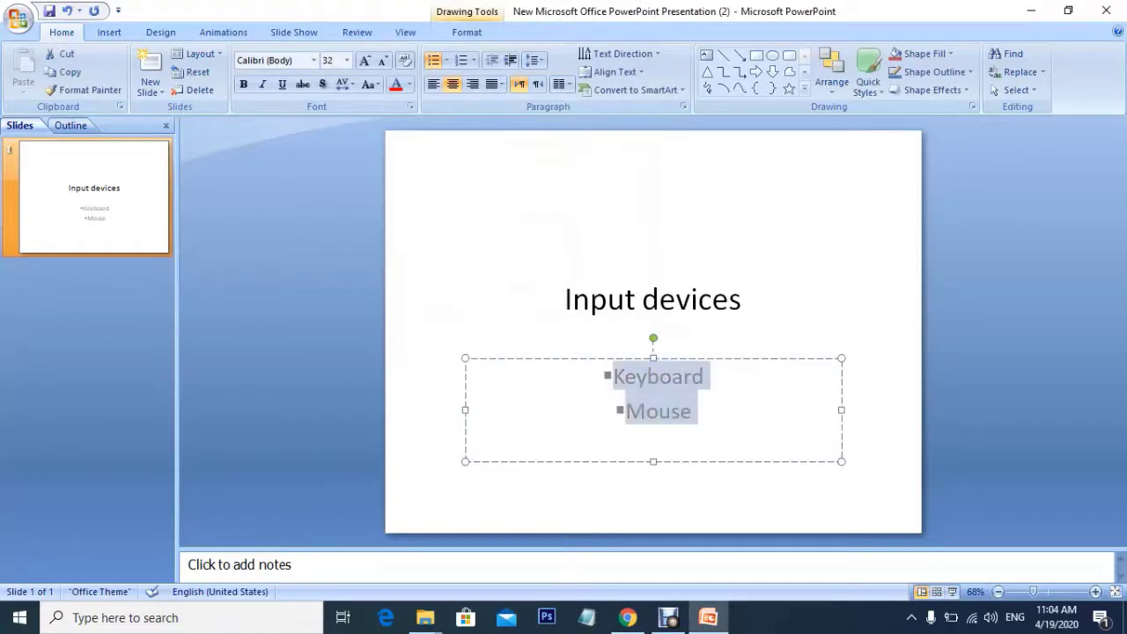
key(ctrl+l)
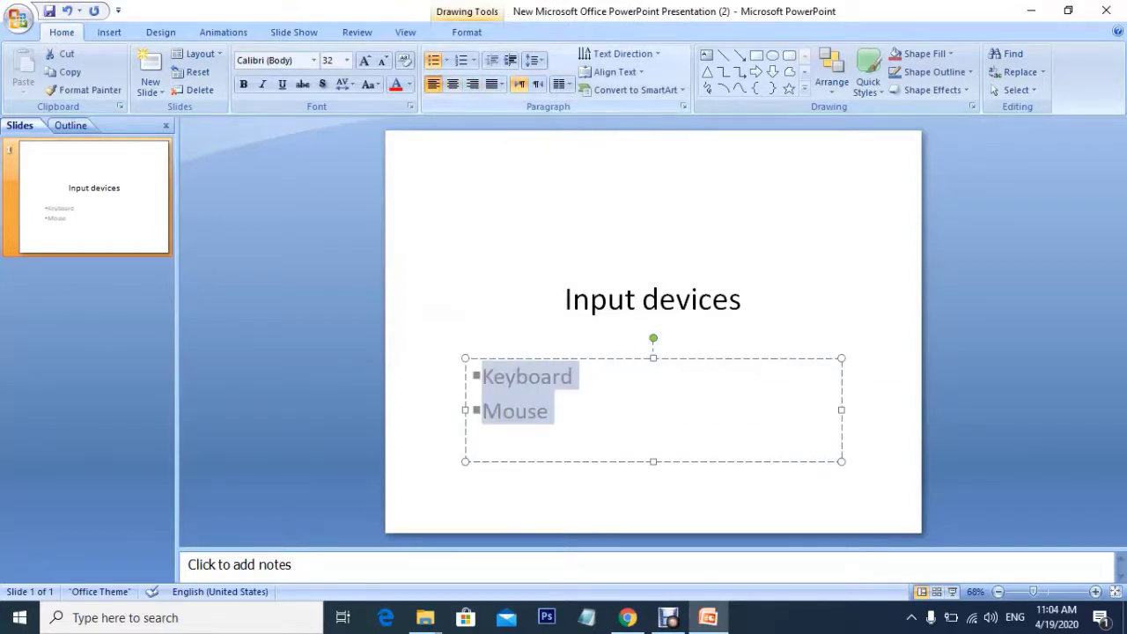
key(ctrl+e)
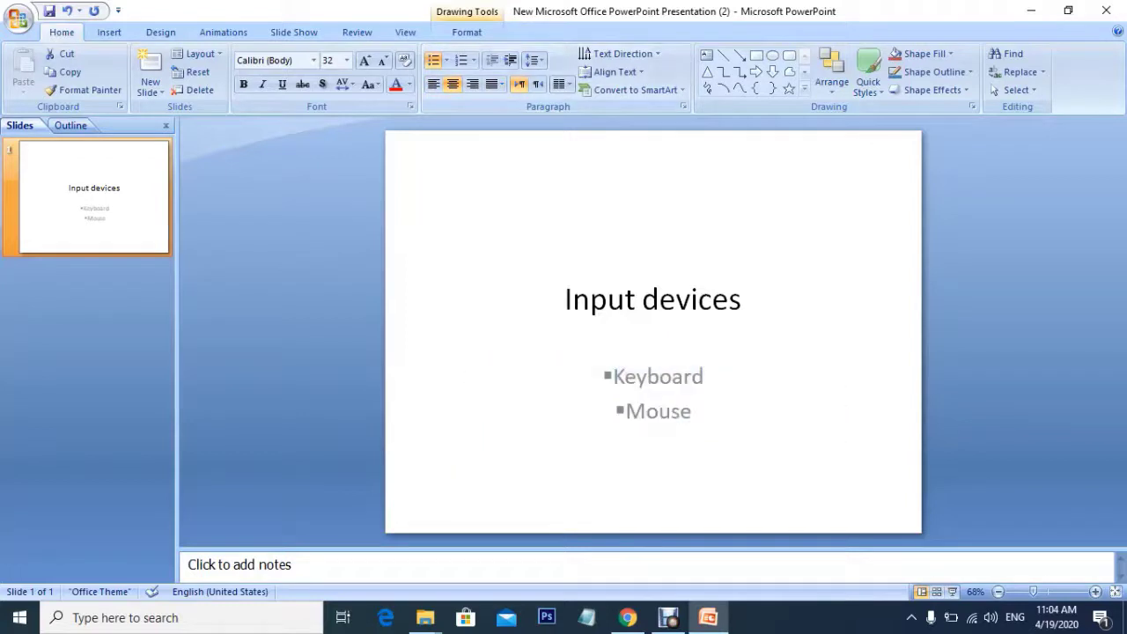
key(Escape)
key(Escape)
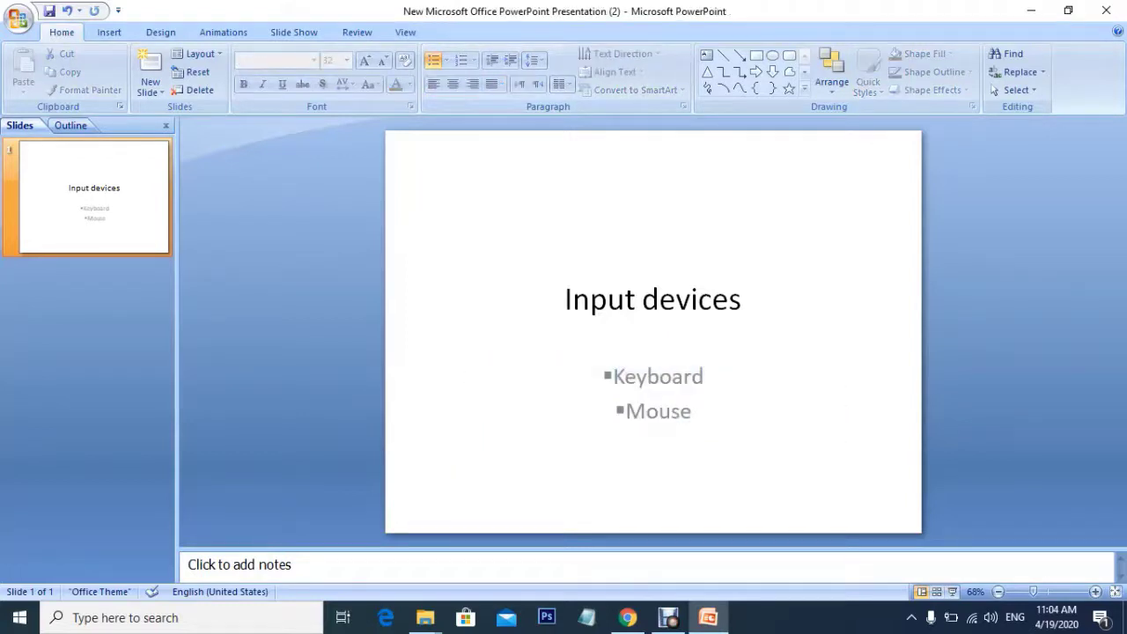